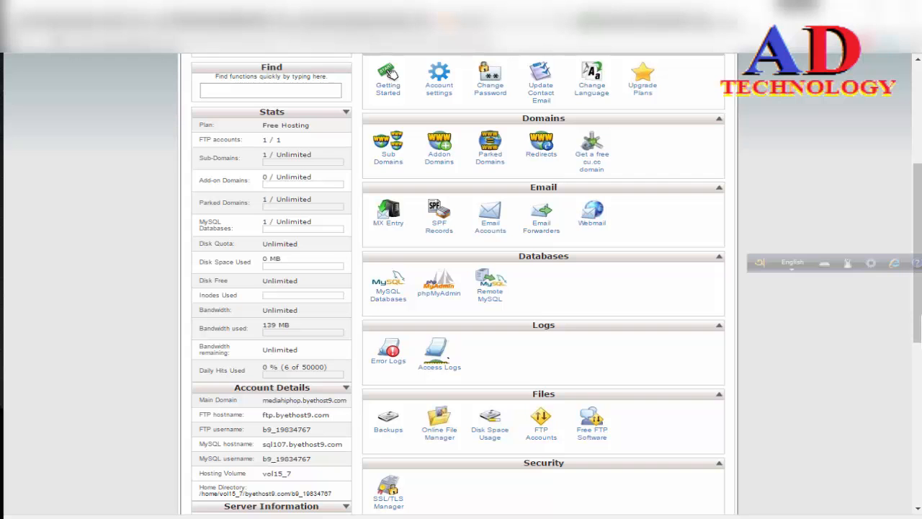
# Open the parked domain management page and delete the parked domain mediahiphop.com.
pyautogui.scroll(4, 560, 424)
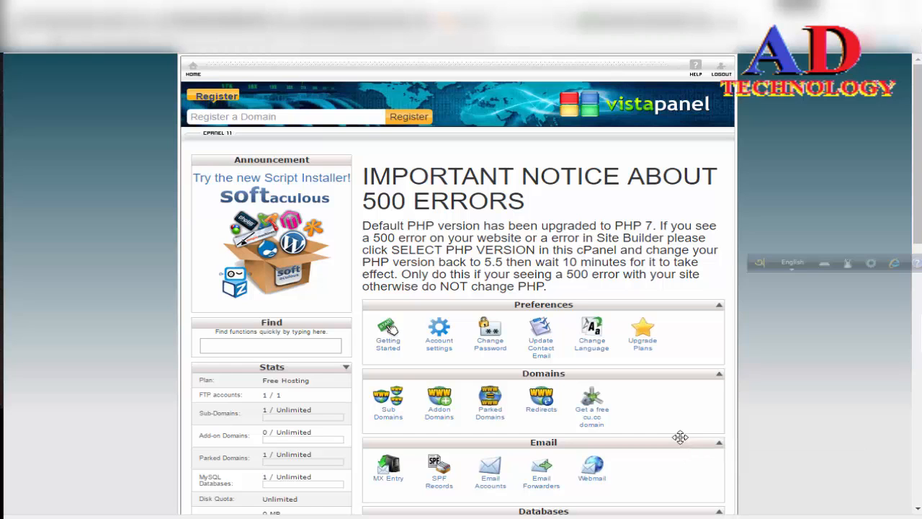
pyautogui.click(496, 418)
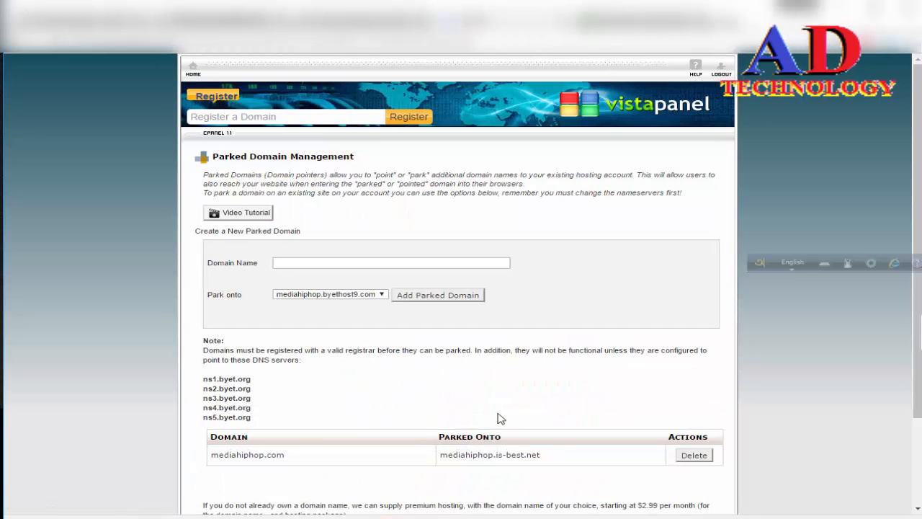
pyautogui.scroll(-1, 499, 419)
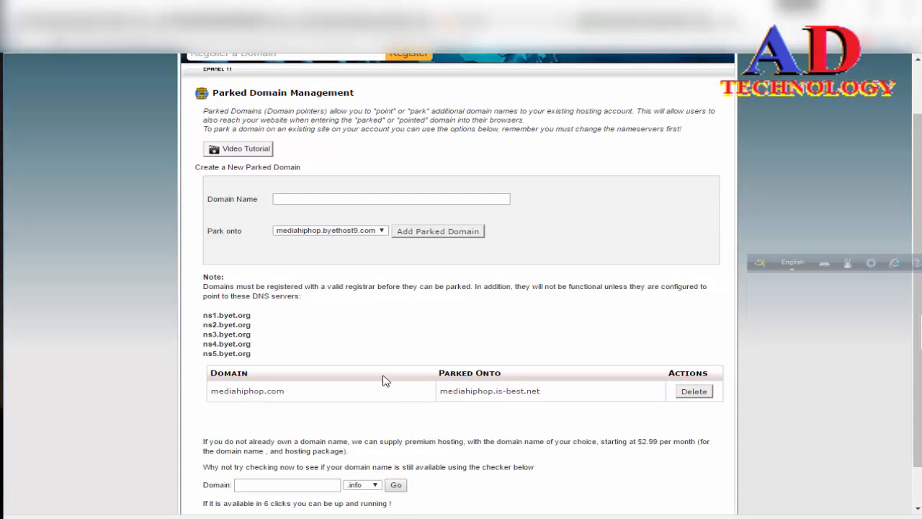
pyautogui.scroll(1, 383, 381)
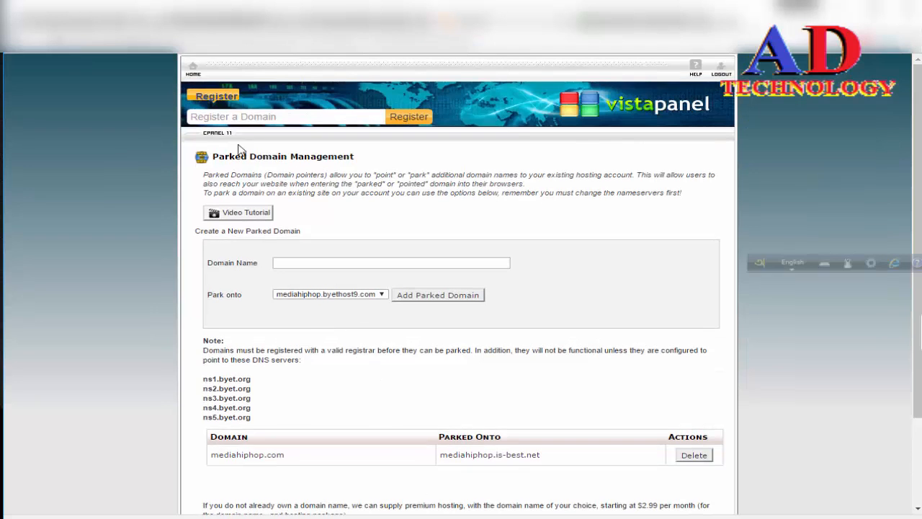
pyautogui.click(193, 70)
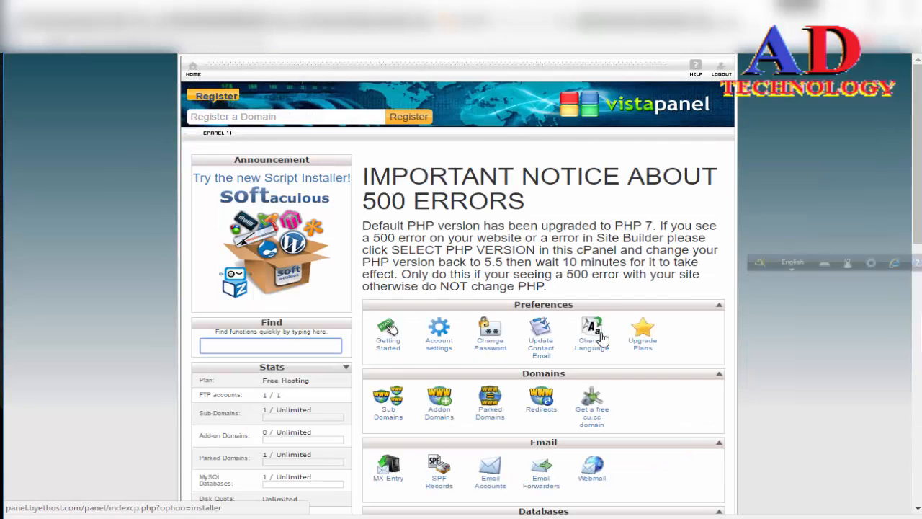
pyautogui.click(487, 413)
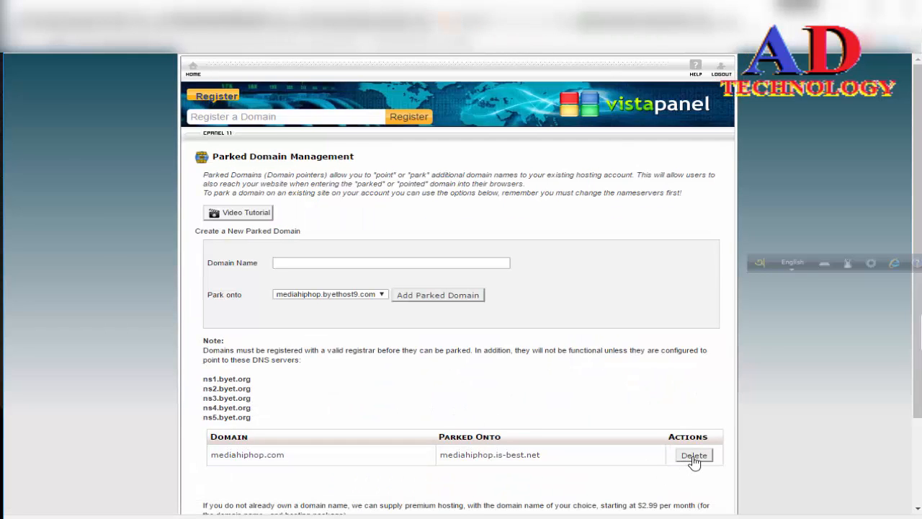
pyautogui.click(693, 456)
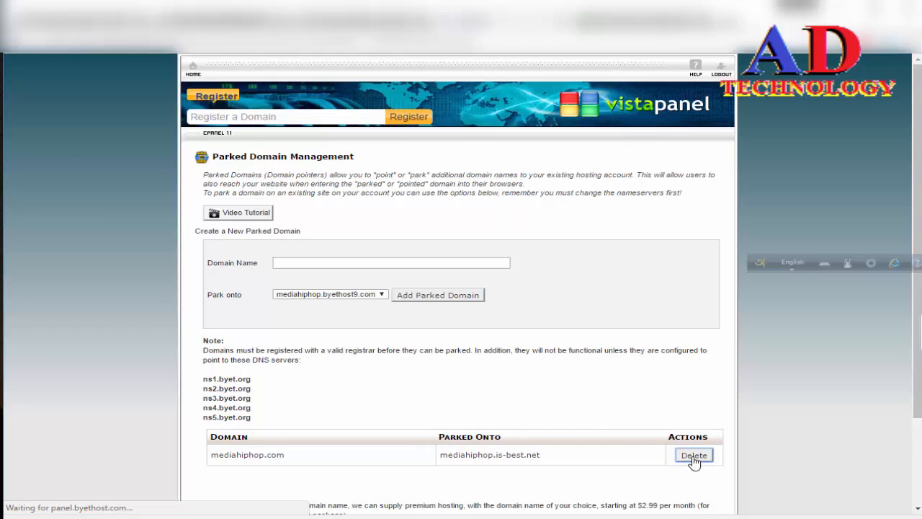
# Highlight the listed DNS servers ns1 to ns5.byet.org and choose mediahiphop.is-best.net as the domain to park onto.
pyautogui.click(296, 261)
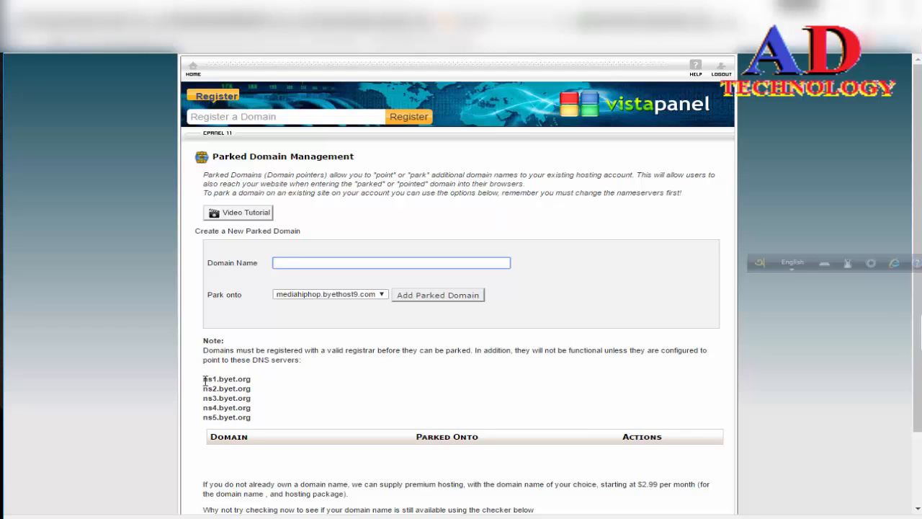
pyautogui.moveTo(203, 378); pyautogui.dragTo(264, 418)
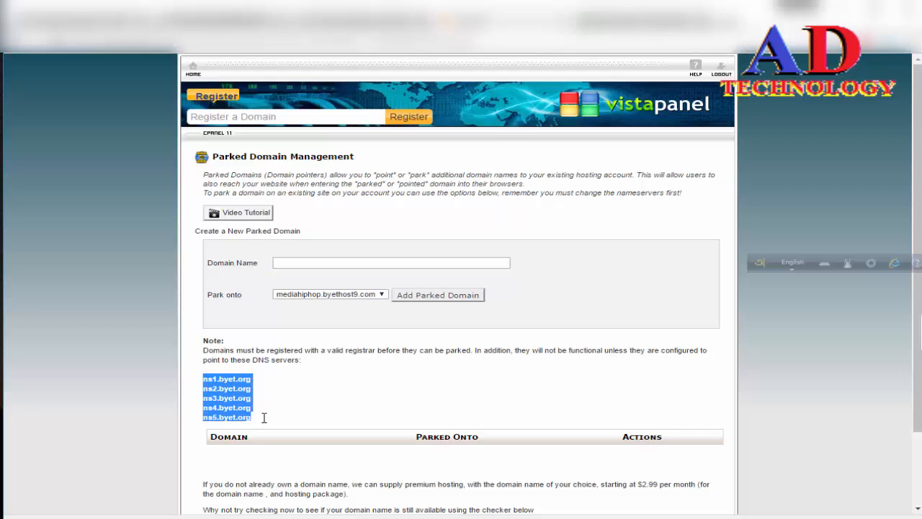
pyautogui.click(322, 265)
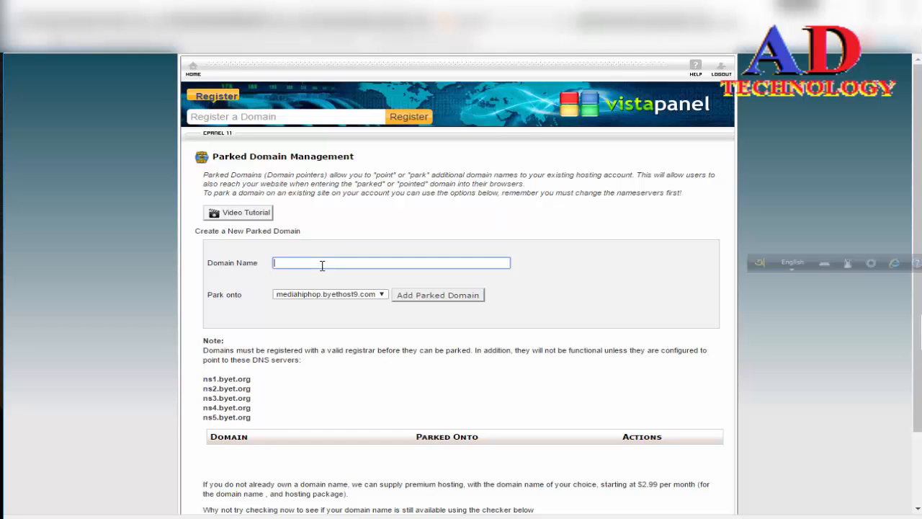
pyautogui.click(328, 294)
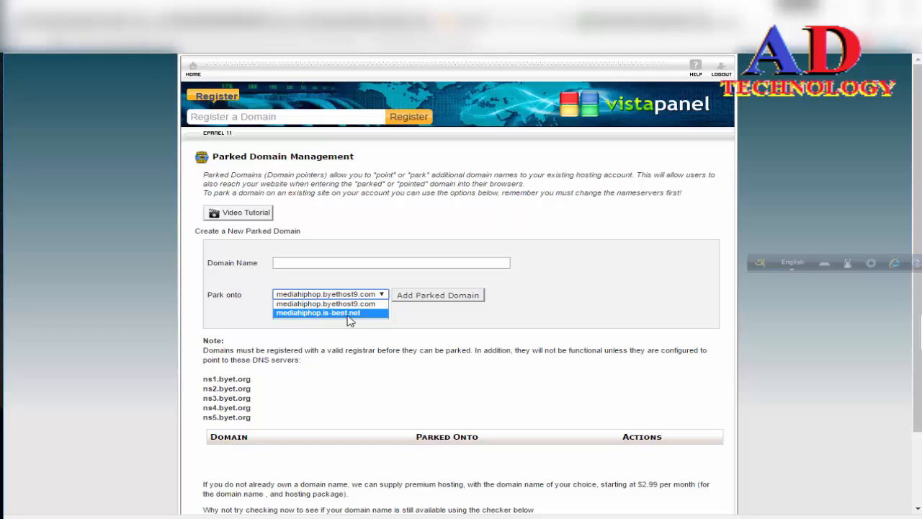
pyautogui.click(350, 321)
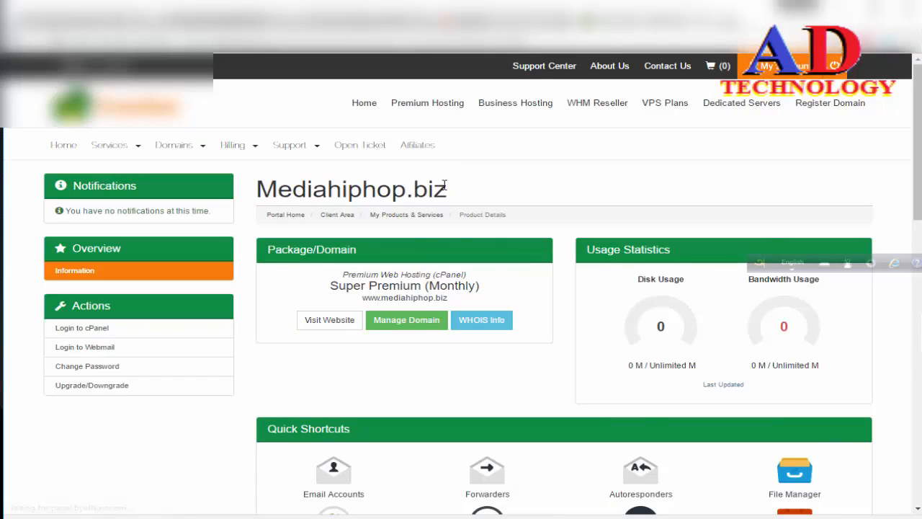
# Switch to the hosting client area, look over the mediahiphop.biz product details and log in to its cPanel.
pyautogui.scroll(-1, 442, 189)
pyautogui.scroll(-10, 441, 186)
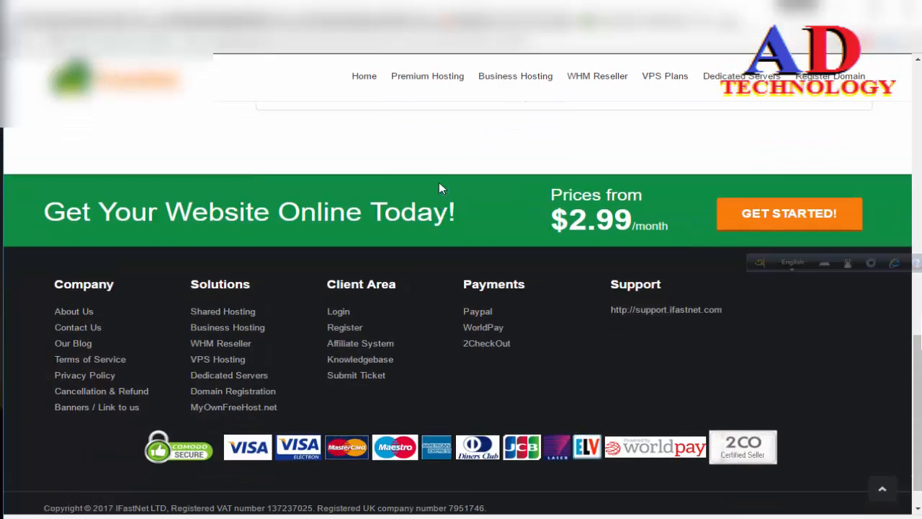
pyautogui.scroll(7, 438, 183)
pyautogui.scroll(1, 443, 187)
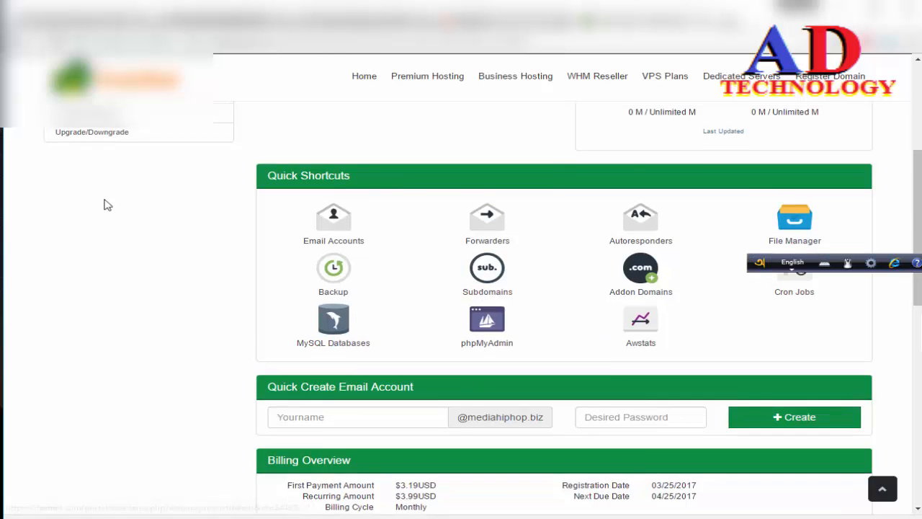
pyautogui.scroll(4, 115, 288)
pyautogui.click(103, 328)
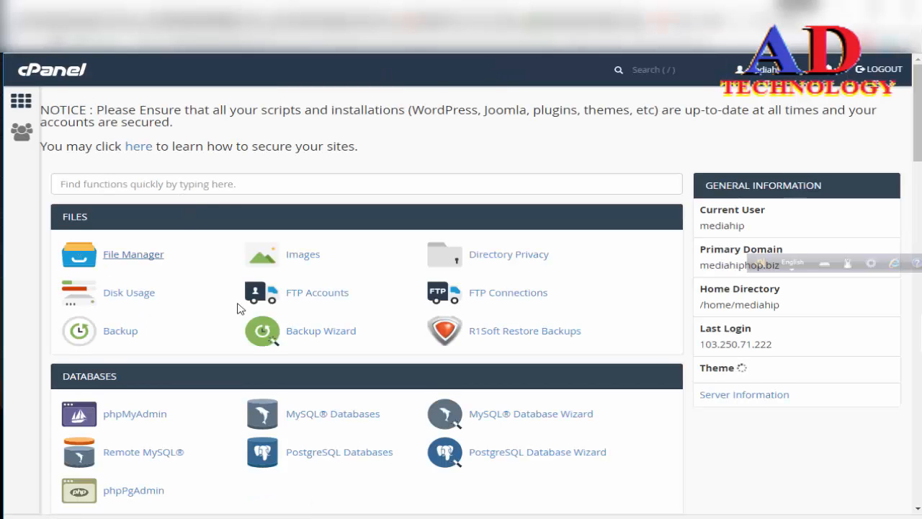
# Open the Aliases page in the Domains section and look over the sections for creating and removing aliases.
pyautogui.scroll(-2, 335, 276)
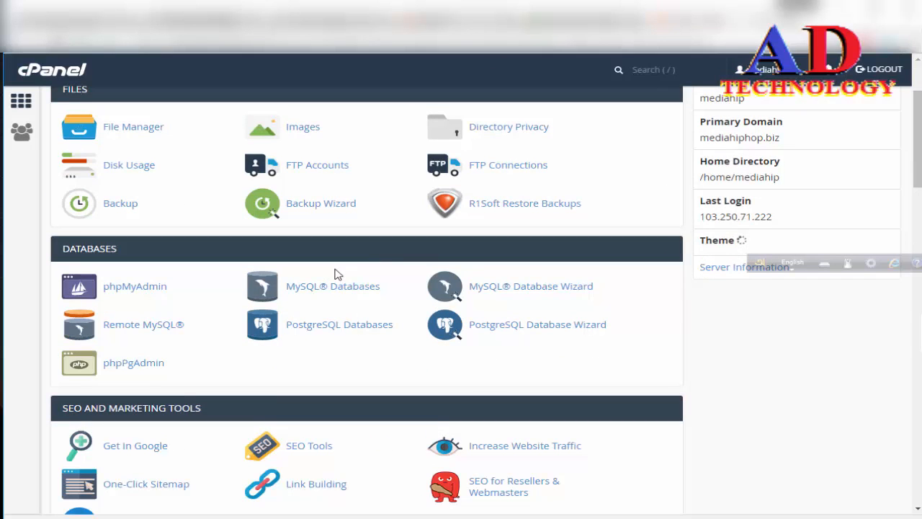
pyautogui.scroll(-3, 165, 325)
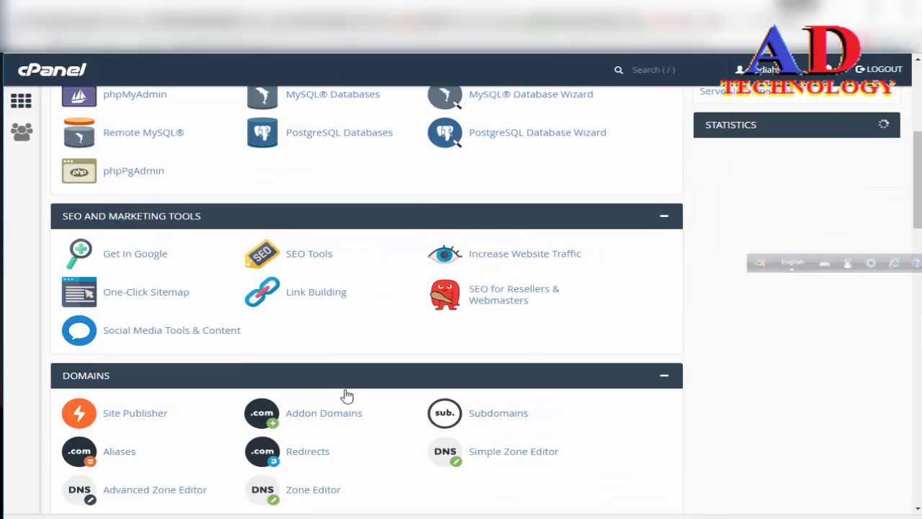
pyautogui.scroll(-1, 345, 392)
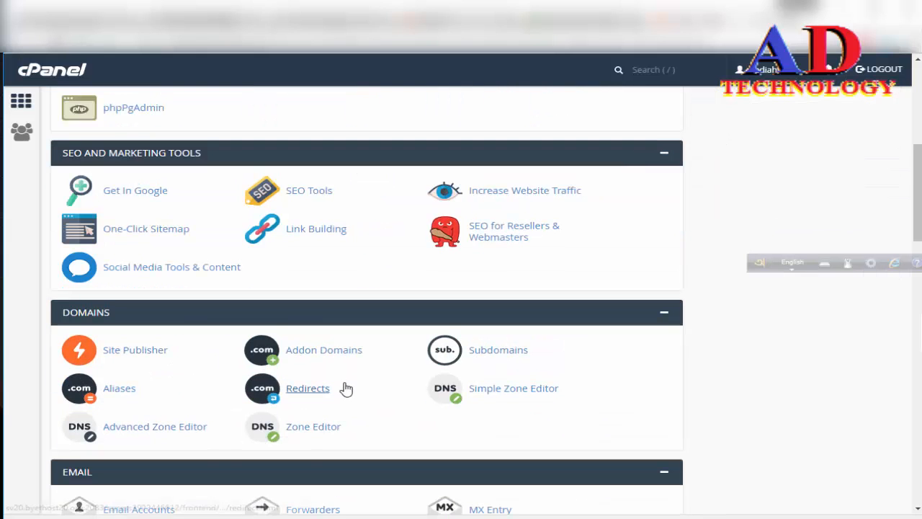
pyautogui.click(116, 393)
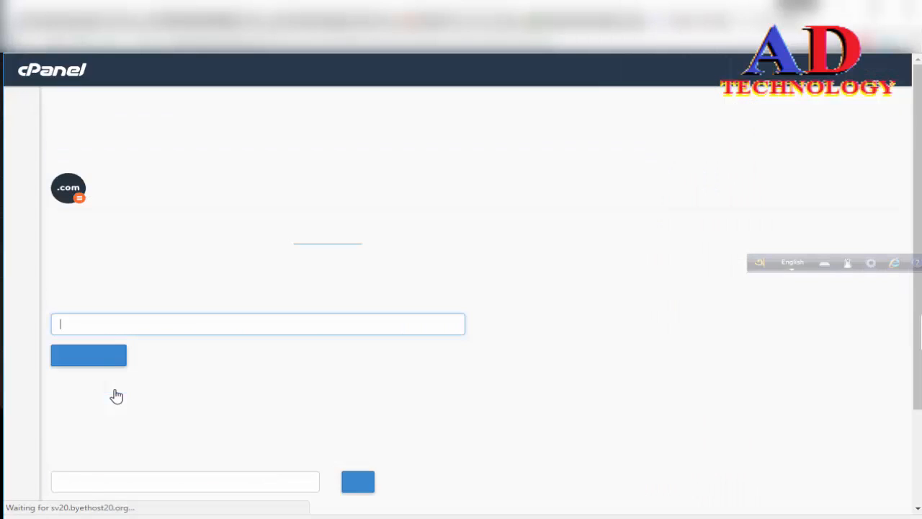
pyautogui.scroll(-2, 201, 376)
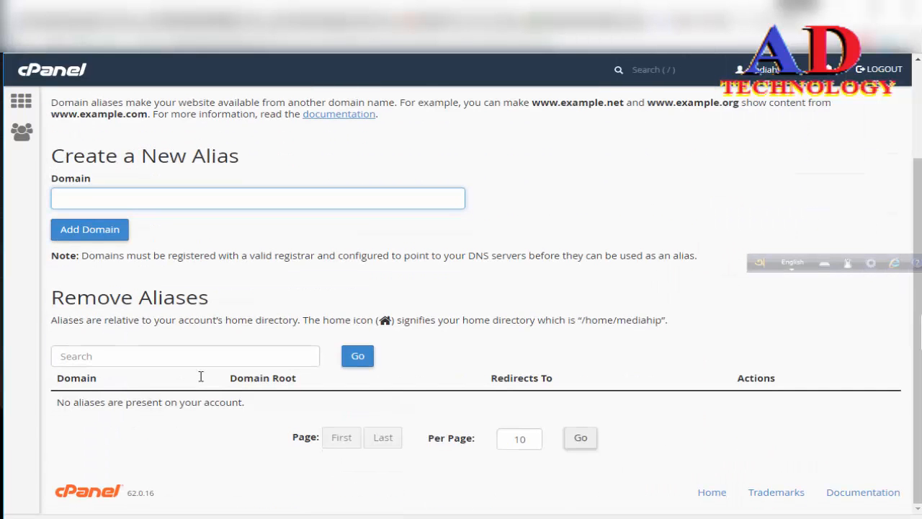
pyautogui.scroll(2, 201, 376)
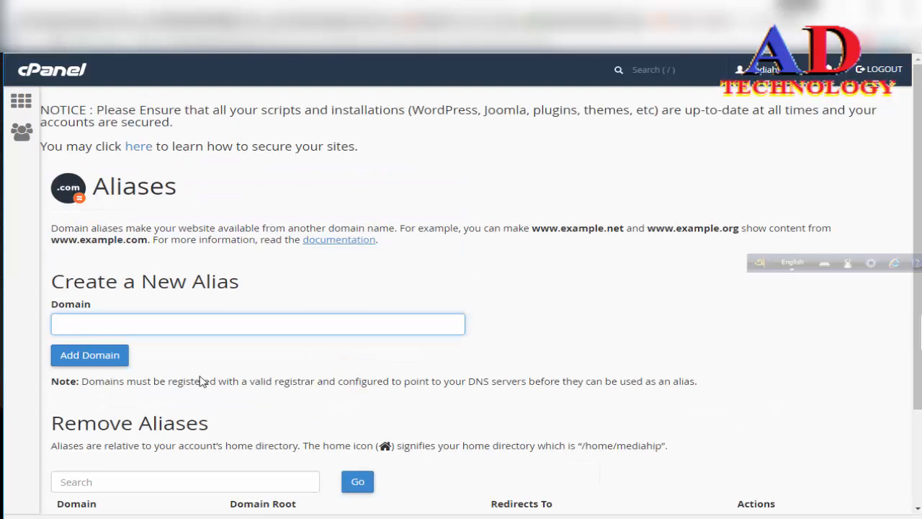
pyautogui.scroll(-2, 201, 376)
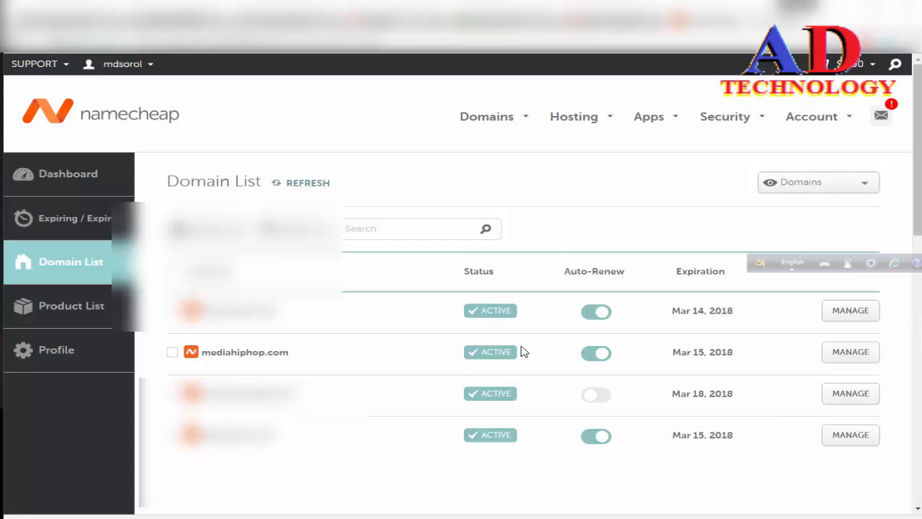
# Switch to the Namecheap domain list and open the management details of mediahiphop.com.
pyautogui.click(837, 357)
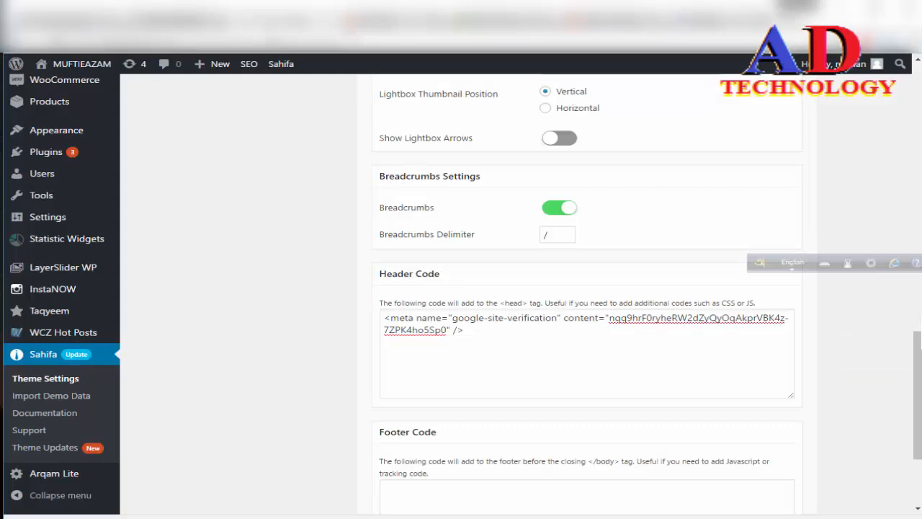
# Load the muftieazambd.com site in a browser tab and look over the mediahiphop.biz home page.
pyautogui.click(216, 40)
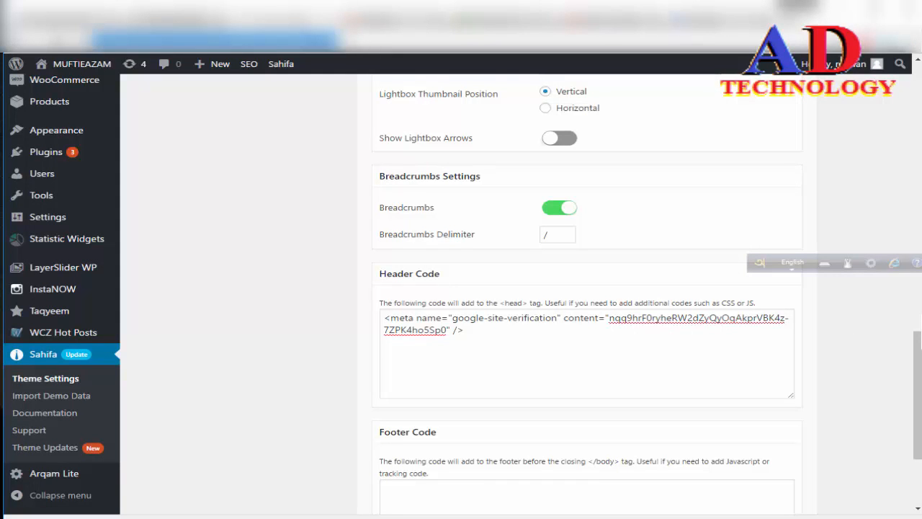
pyautogui.write('m')
pyautogui.press('Return')
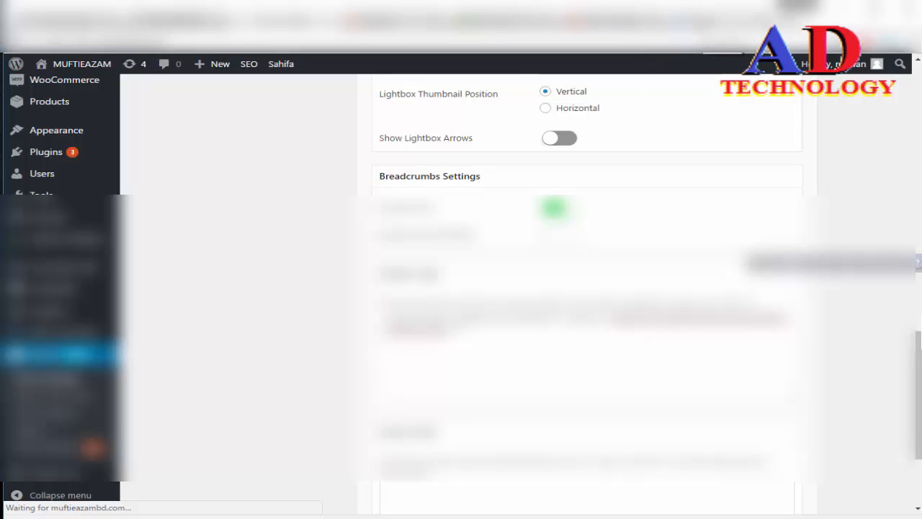
pyautogui.click(702, 19)
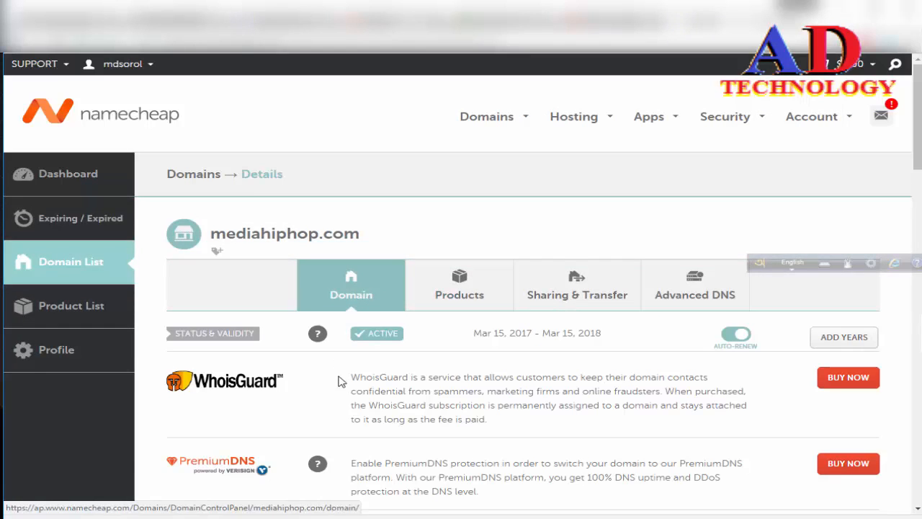
pyautogui.click(133, 22)
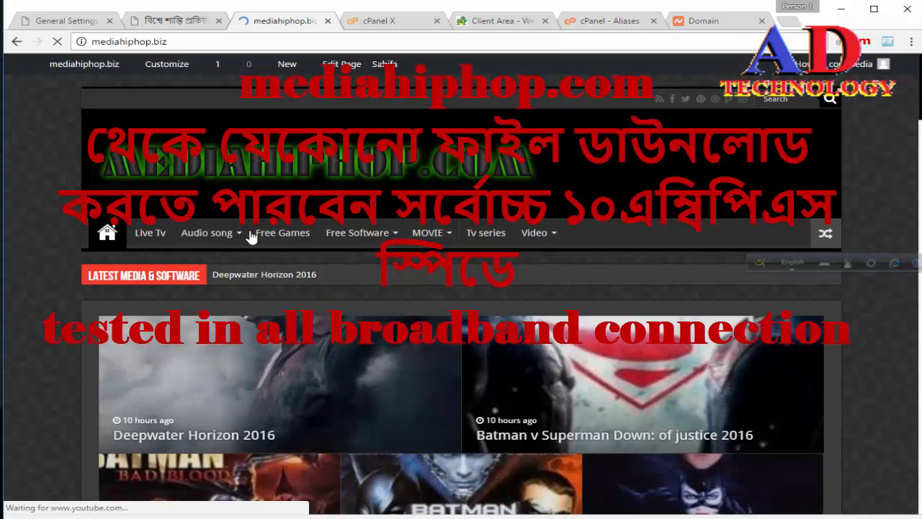
pyautogui.scroll(-3, 251, 236)
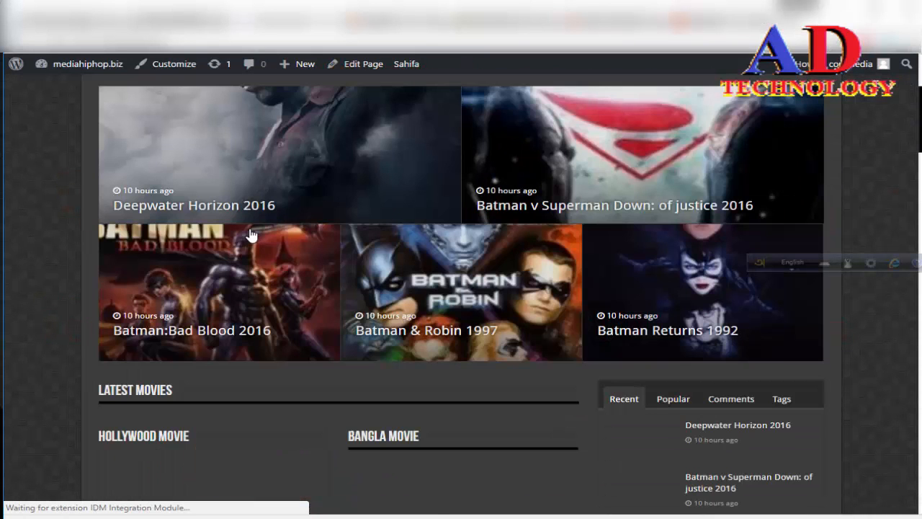
pyautogui.scroll(3, 448, 137)
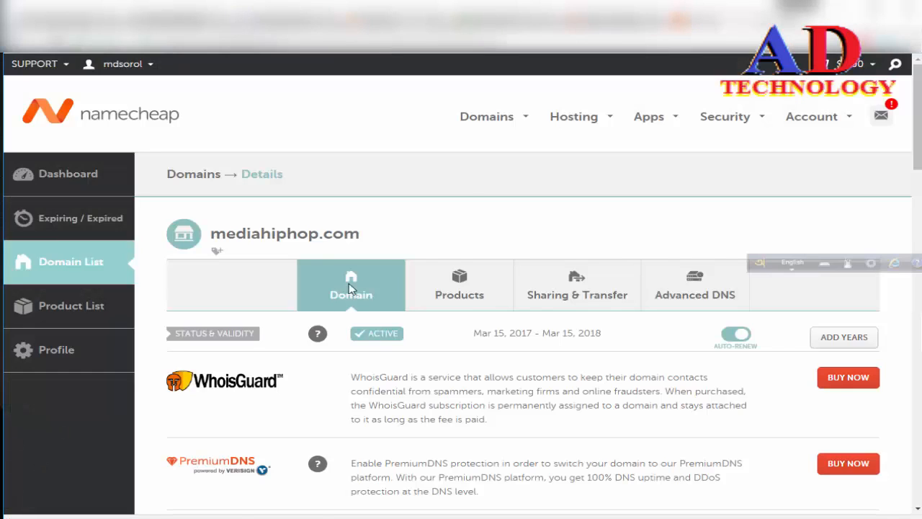
# Select Custom DNS as the nameserver type for mediahiphop.com in Namecheap.
pyautogui.scroll(-3, 639, 406)
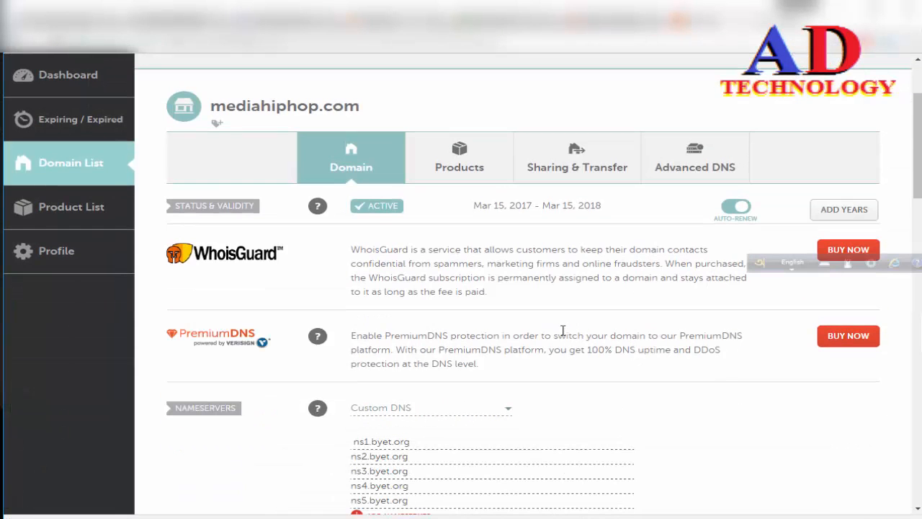
pyautogui.scroll(-3, 578, 275)
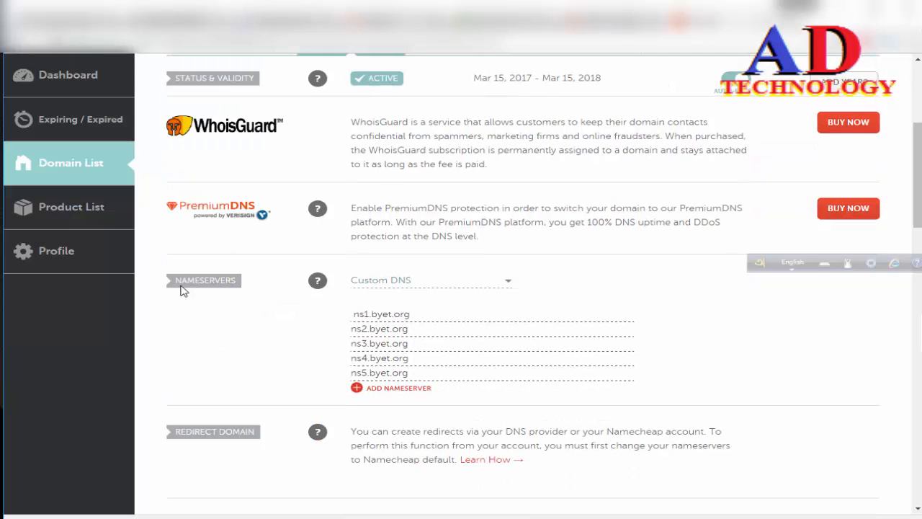
pyautogui.moveTo(173, 279); pyautogui.dragTo(242, 279)
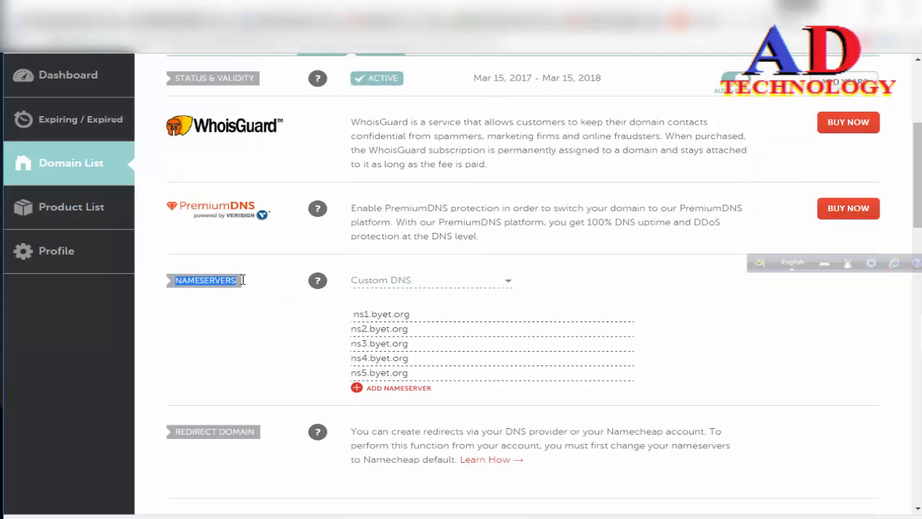
pyautogui.click(278, 324)
pyautogui.click(507, 286)
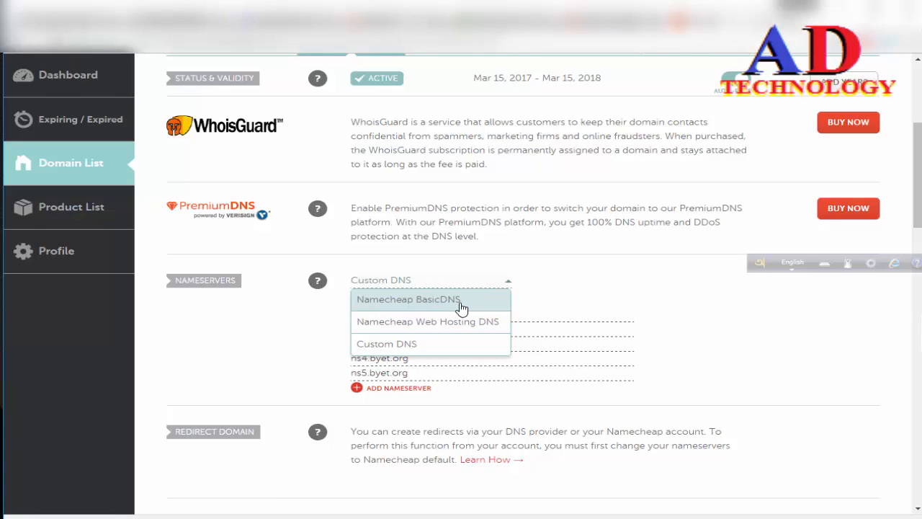
pyautogui.click(509, 285)
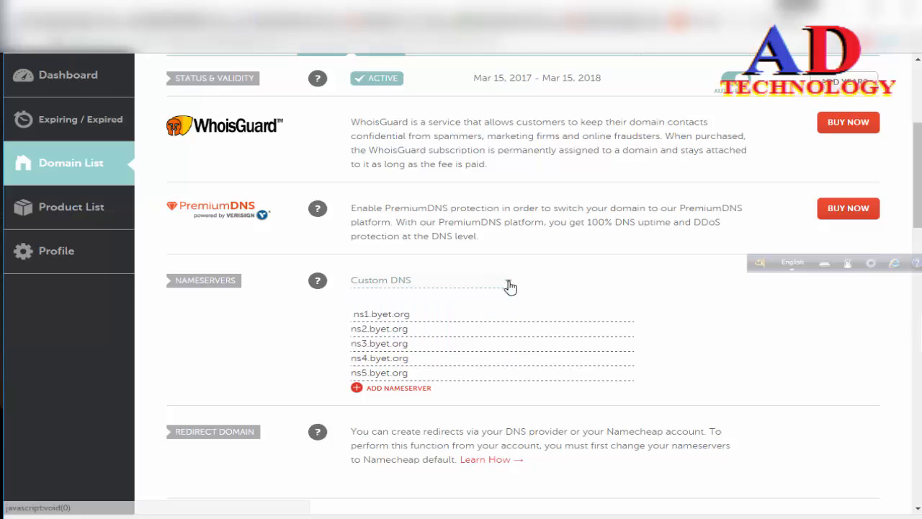
pyautogui.click(509, 286)
pyautogui.click(425, 340)
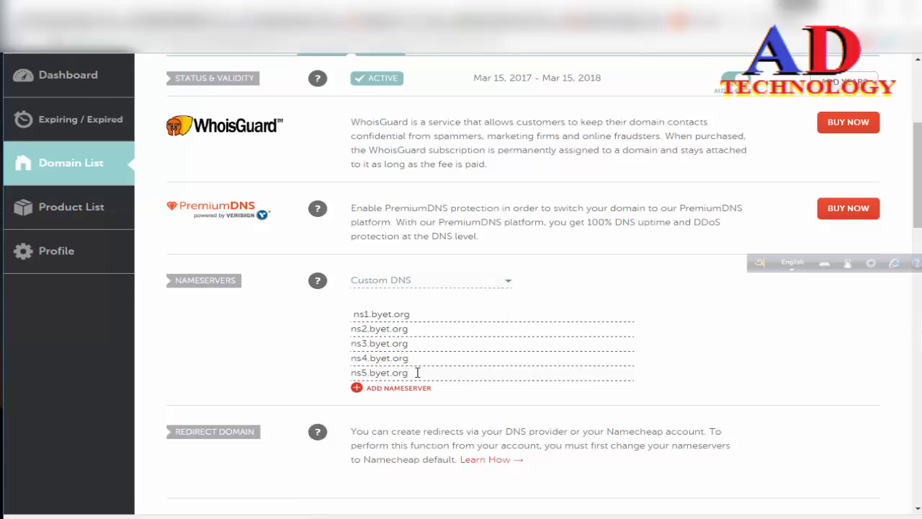
# Clear the fourth and fifth custom nameserver entries of mediahiphop.com.
pyautogui.press('BackSpace')
pyautogui.press('BackSpace')
pyautogui.press('BackSpace')
pyautogui.press('BackSpace')
pyautogui.press('BackSpace')
pyautogui.press('BackSpace')
pyautogui.press('BackSpace')
pyautogui.press('BackSpace')
pyautogui.press('BackSpace')
pyautogui.press('BackSpace')
# Clear the first three custom nameserver entries of mediahiphop.com.
pyautogui.press('BackSpace')
pyautogui.press('BackSpace')
pyautogui.press('BackSpace')
pyautogui.press('BackSpace')
pyautogui.press('BackSpace')
pyautogui.press('BackSpace')
pyautogui.press('BackSpace')
pyautogui.press('BackSpace')
pyautogui.press('BackSpace')
pyautogui.press('BackSpace')
pyautogui.press('BackSpace')
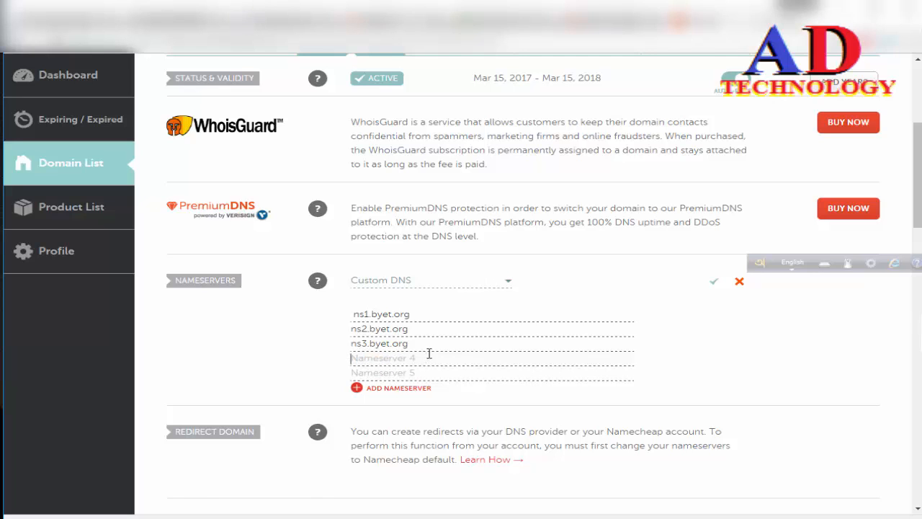
pyautogui.press('BackSpace')
pyautogui.press('BackSpace')
pyautogui.press('BackSpace')
pyautogui.press('BackSpace')
pyautogui.press('BackSpace')
pyautogui.press('BackSpace')
pyautogui.press('BackSpace')
pyautogui.press('BackSpace')
pyautogui.press('BackSpace')
pyautogui.press('BackSpace')
pyautogui.press('BackSpace')
pyautogui.press('BackSpace')
pyautogui.press('BackSpace')
pyautogui.press('BackSpace')
pyautogui.press('BackSpace')
pyautogui.press('BackSpace')
pyautogui.press('BackSpace')
pyautogui.press('BackSpace')
pyautogui.press('BackSpace')
pyautogui.press('BackSpace')
pyautogui.press('BackSpace')
pyautogui.press('BackSpace')
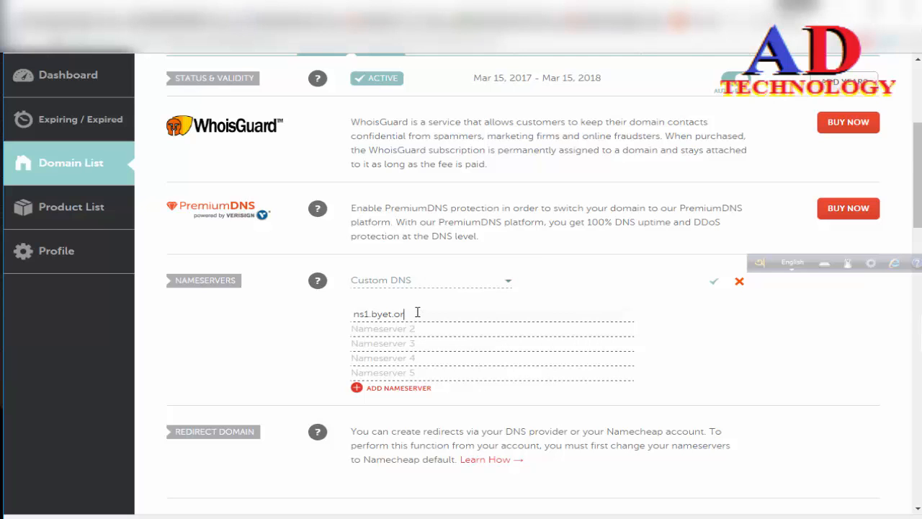
pyautogui.press('BackSpace')
pyautogui.press('BackSpace')
pyautogui.press('BackSpace')
pyautogui.press('BackSpace')
pyautogui.press('BackSpace')
pyautogui.press('BackSpace')
pyautogui.press('BackSpace')
pyautogui.press('BackSpace')
pyautogui.press('BackSpace')
pyautogui.press('BackSpace')
pyautogui.press('BackSpace')
# Enter the hosting provider's ns1 and ns2 addresses as the first two custom nameservers and save them.
pyautogui.write('ns1.')
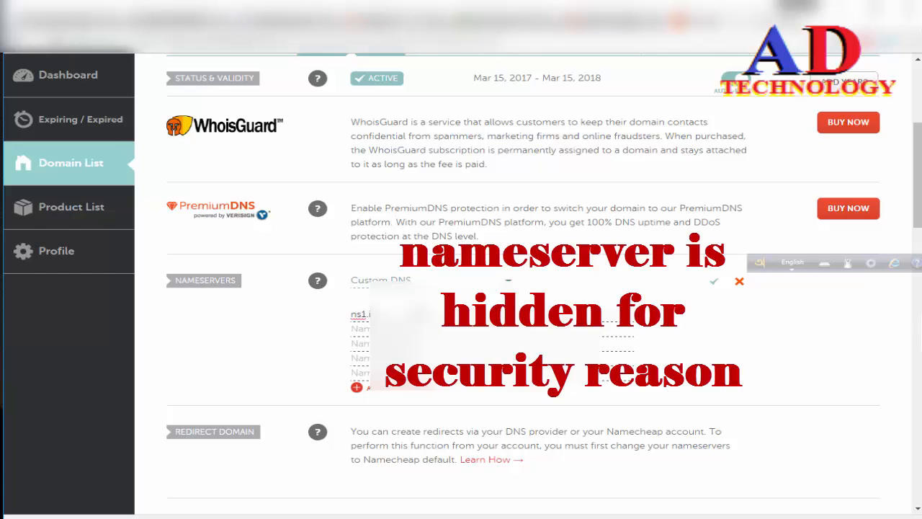
pyautogui.write('ifastnet')
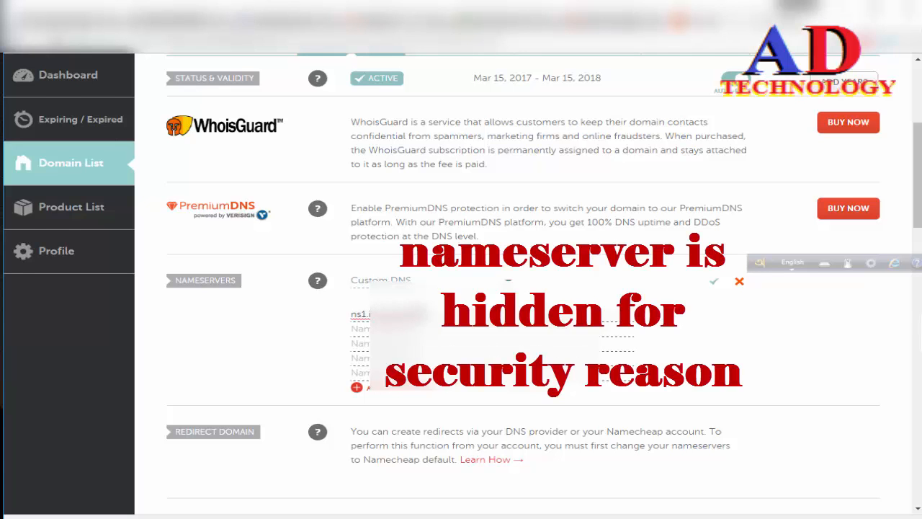
pyautogui.press('Tab')
pyautogui.write('n')
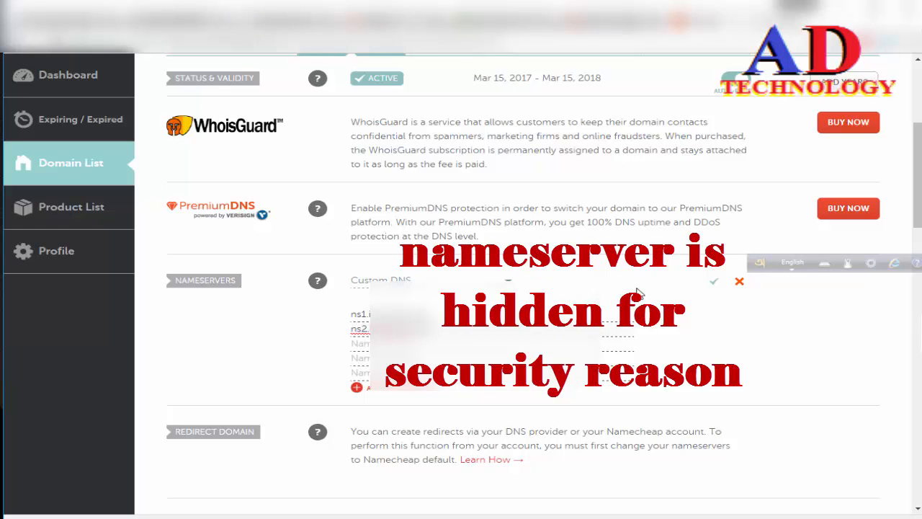
pyautogui.click(713, 283)
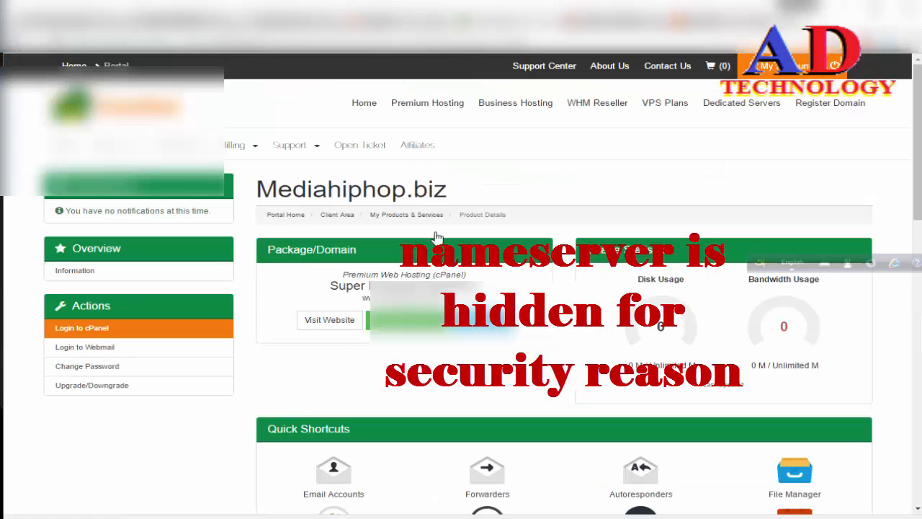
# Switch to the hosting account's cPanel Aliases page, create the alias mediahiphop.com and return to the alias list.
pyautogui.scroll(-3, 462, 235)
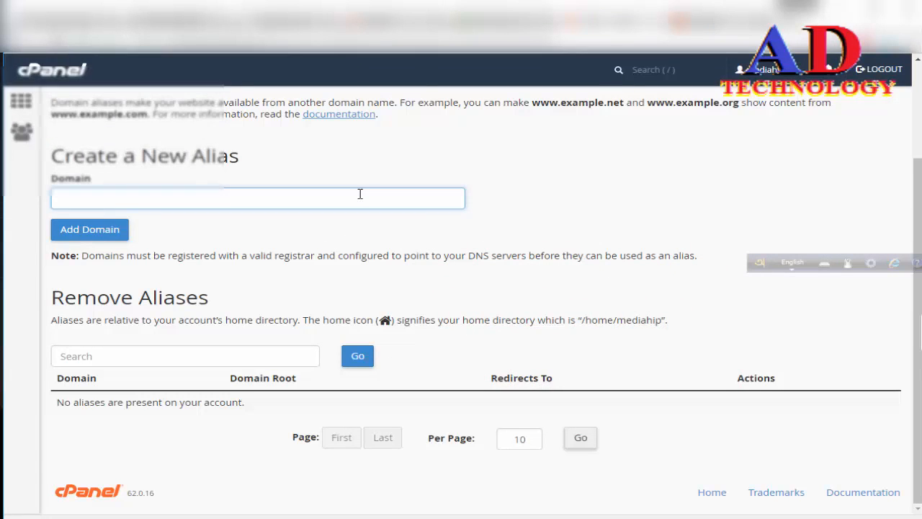
pyautogui.write('med')
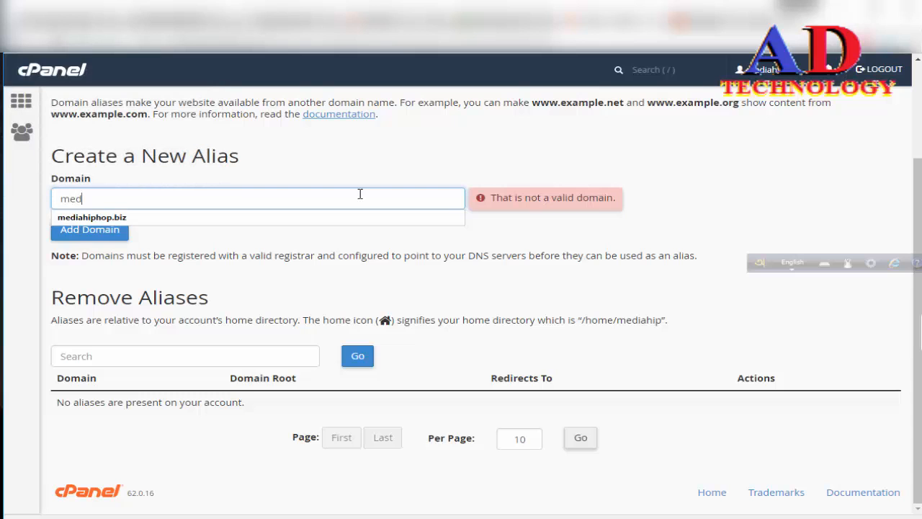
pyautogui.write('iahiphop.com')
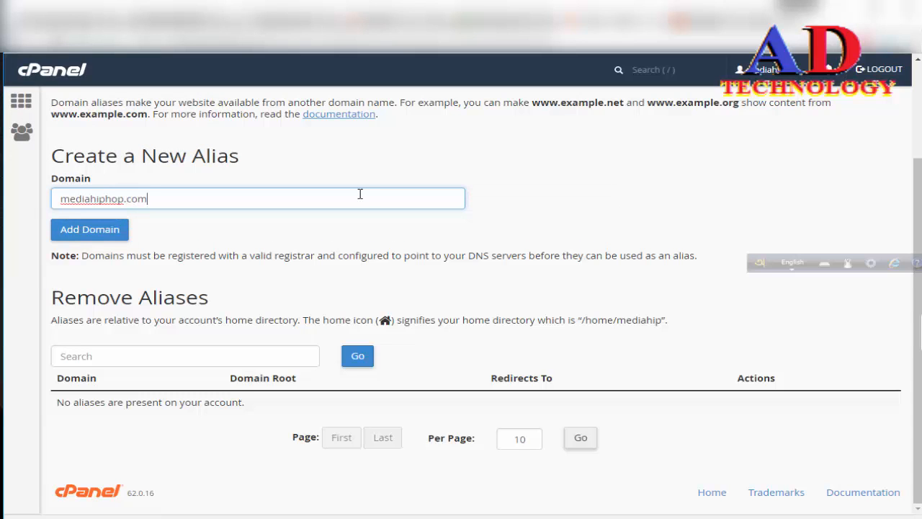
pyautogui.click(101, 229)
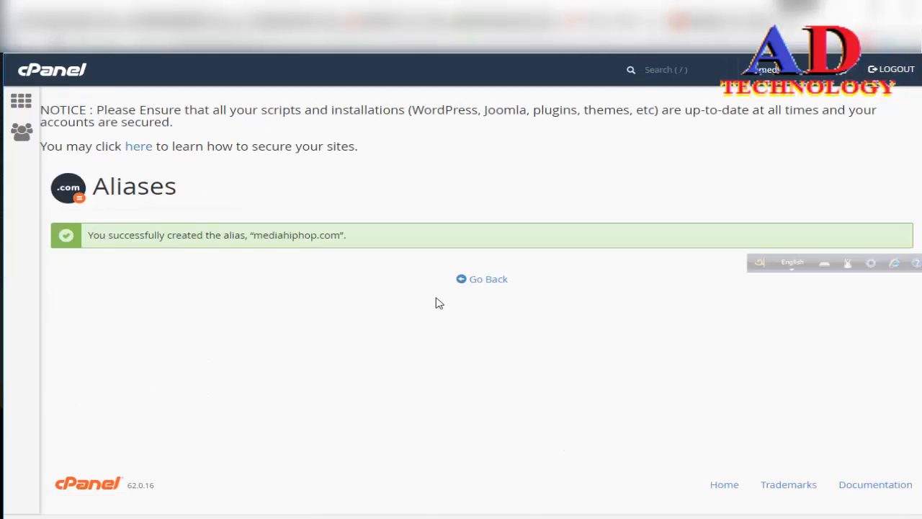
pyautogui.click(494, 287)
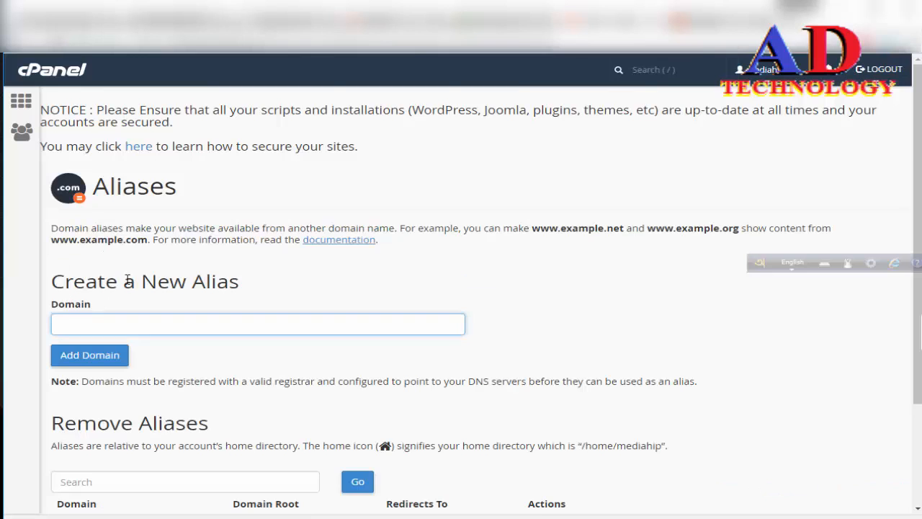
pyautogui.scroll(-2, 126, 281)
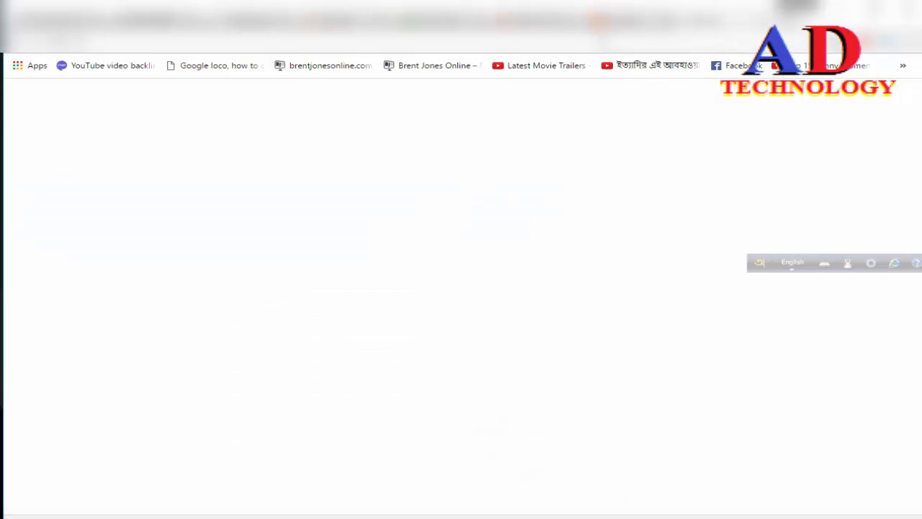
# Load mediahiphop.com in a new browser tab and look over its home page.
pyautogui.write('mediahiphop.biz')
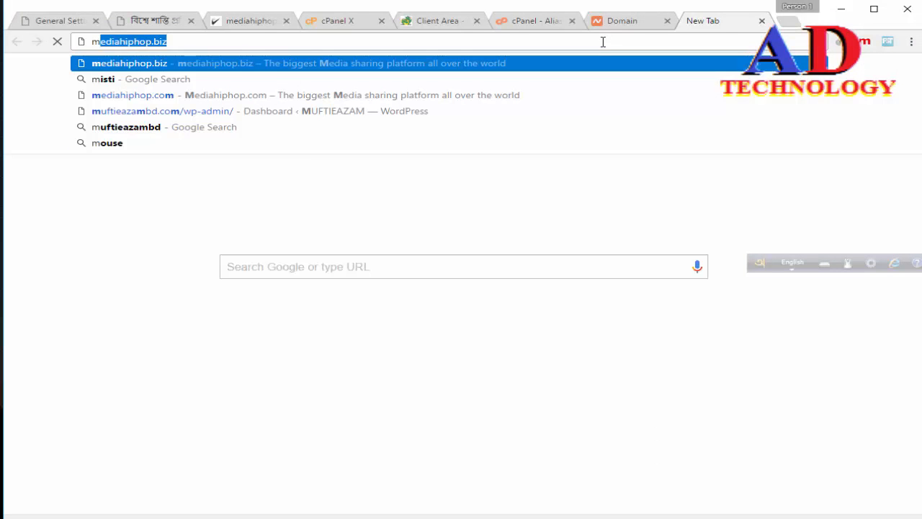
pyautogui.press('Right')
pyautogui.press('BackSpace')
pyautogui.press('BackSpace')
pyautogui.press('BackSpace')
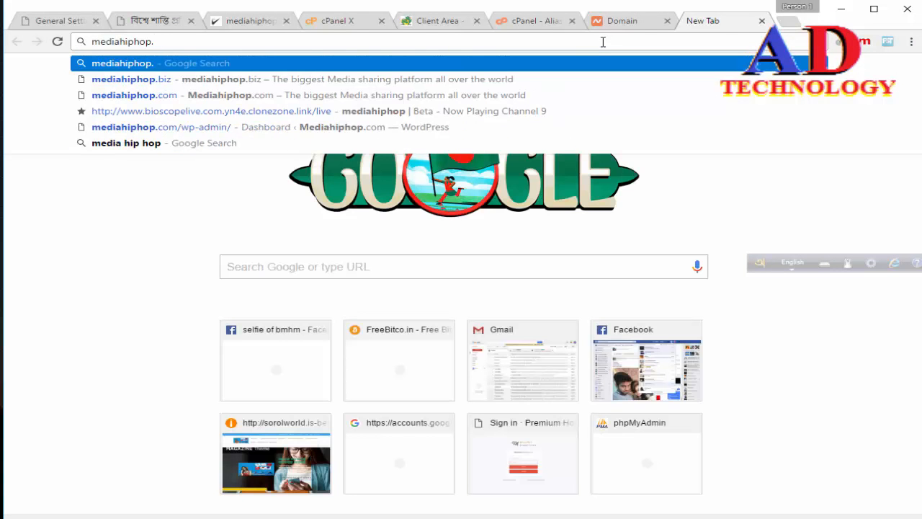
pyautogui.write('com')
pyautogui.press('Return')
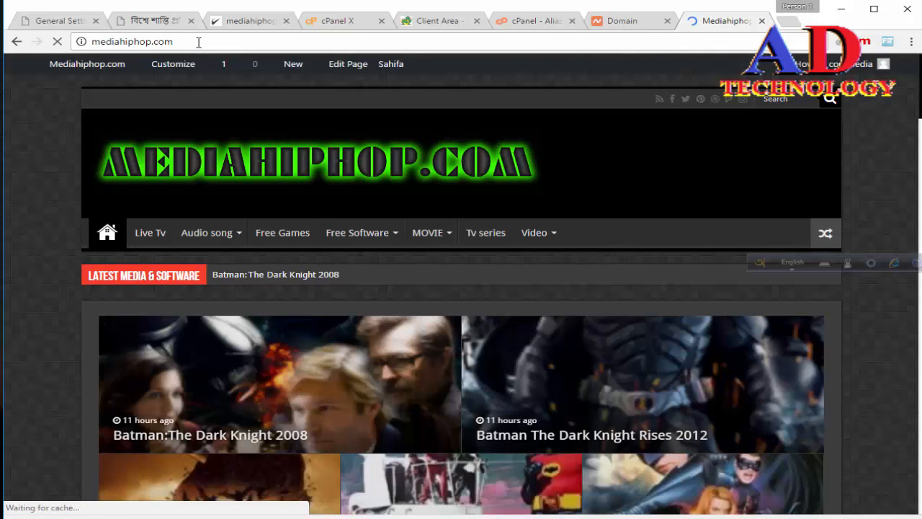
pyautogui.scroll(-4, 165, 203)
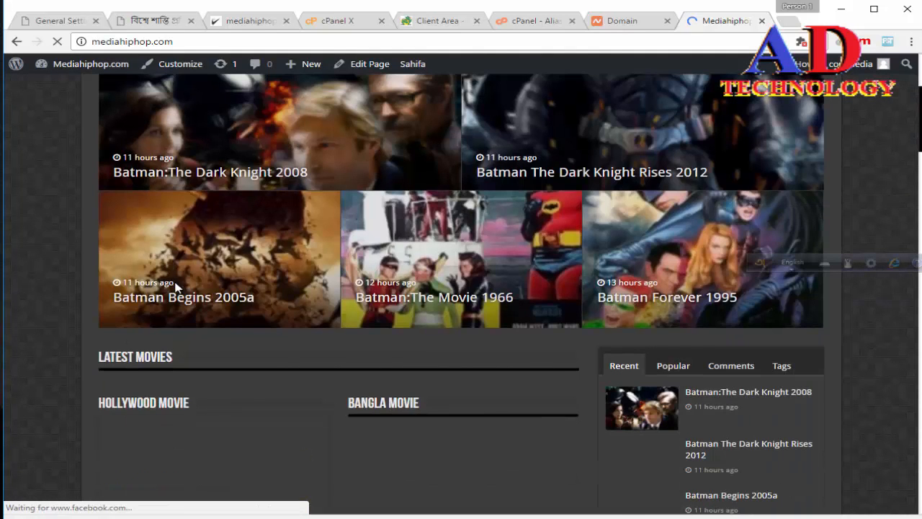
pyautogui.scroll(3, 176, 285)
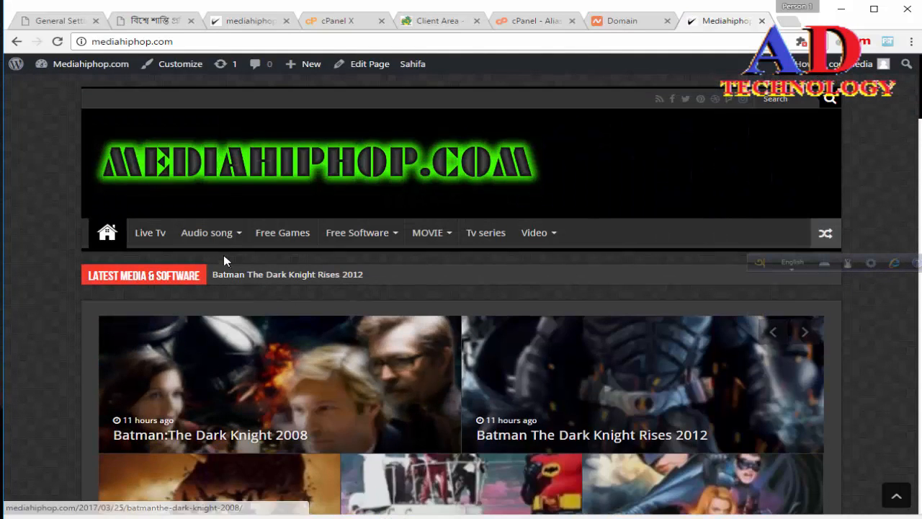
# Check the Live Tv page and the Batman:The Dark Knight 2008 post on mediahiphop.com.
pyautogui.click(160, 235)
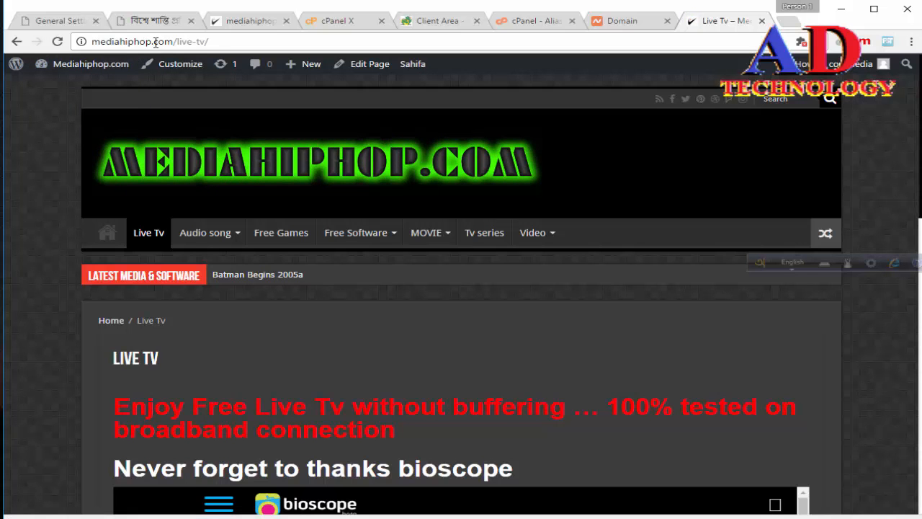
pyautogui.click(117, 238)
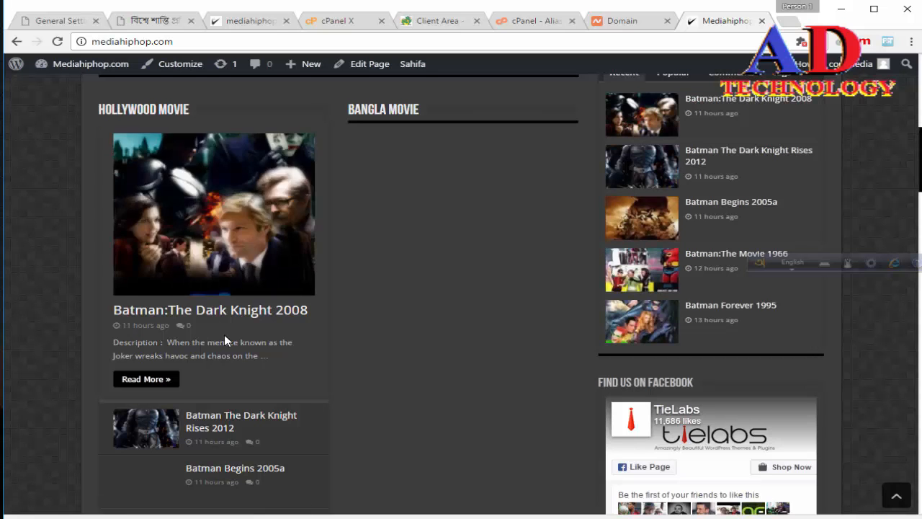
pyautogui.scroll(-1, 151, 385)
pyautogui.scroll(-1, 151, 379)
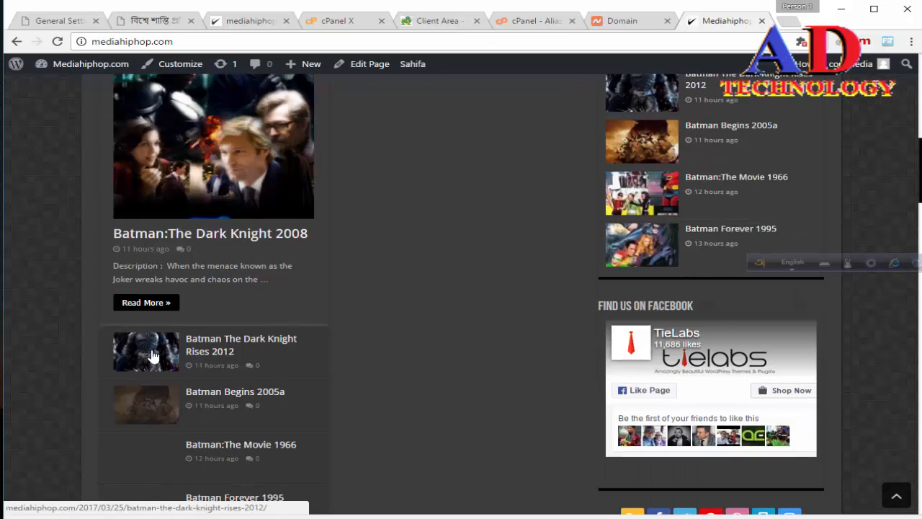
pyautogui.click(165, 303)
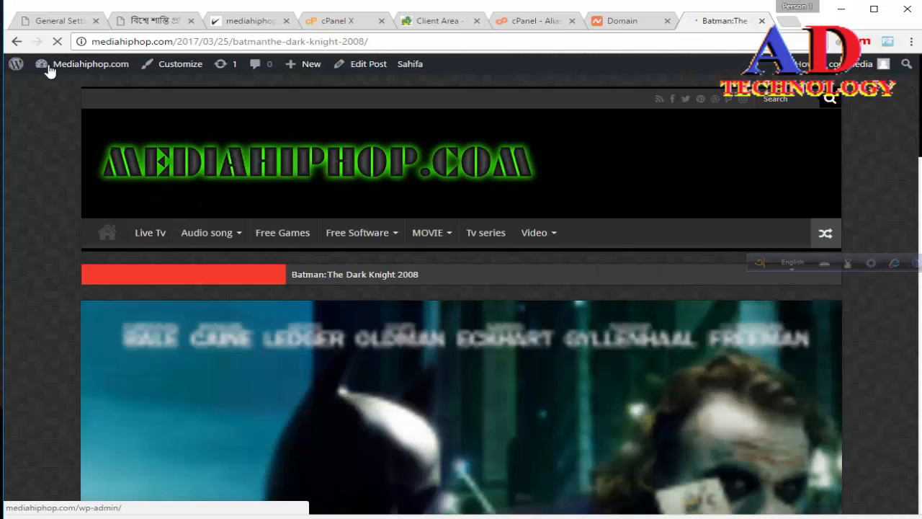
# Open the General Settings page in the WordPress dashboard of mediahiphop.com.
pyautogui.moveTo(62, 69)
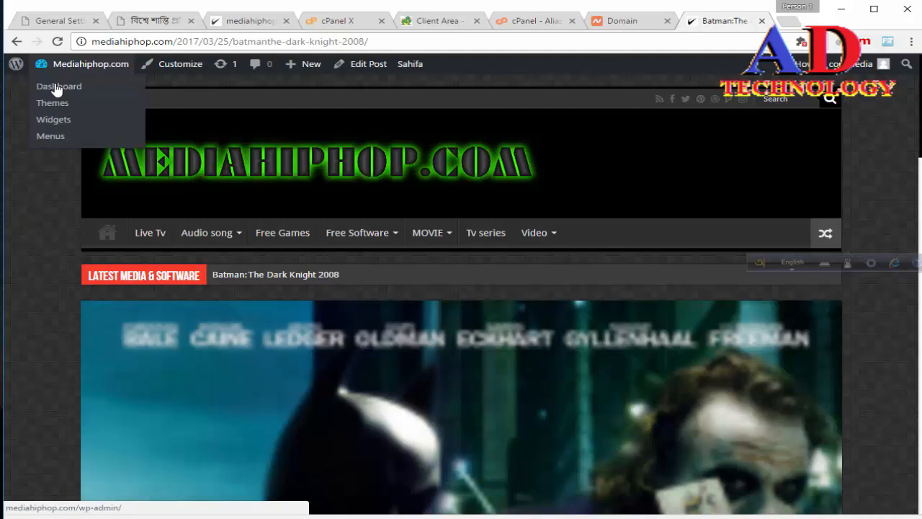
pyautogui.click(57, 88)
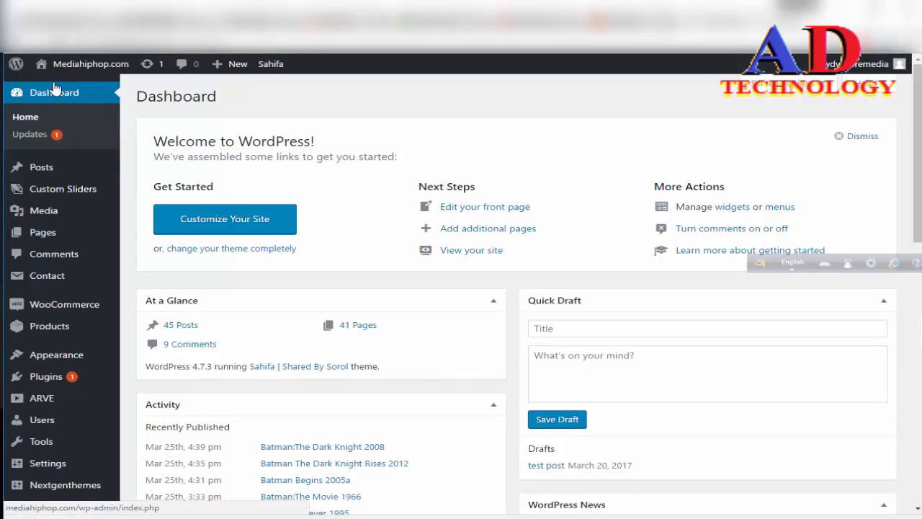
pyautogui.scroll(-4, 40, 425)
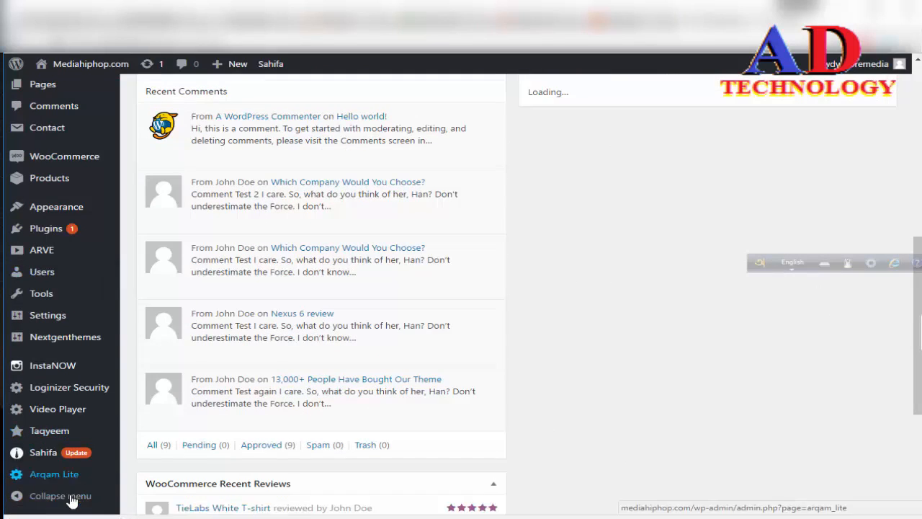
pyautogui.moveTo(46, 315)
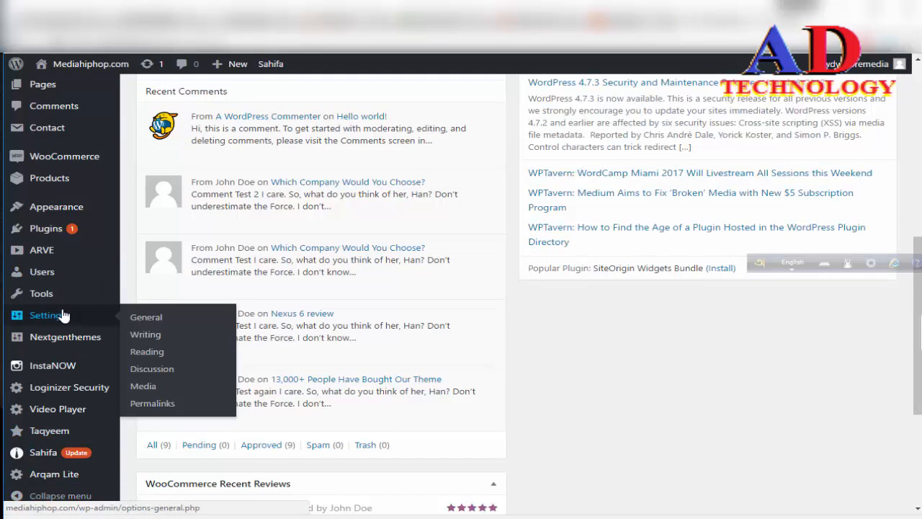
pyautogui.click(152, 319)
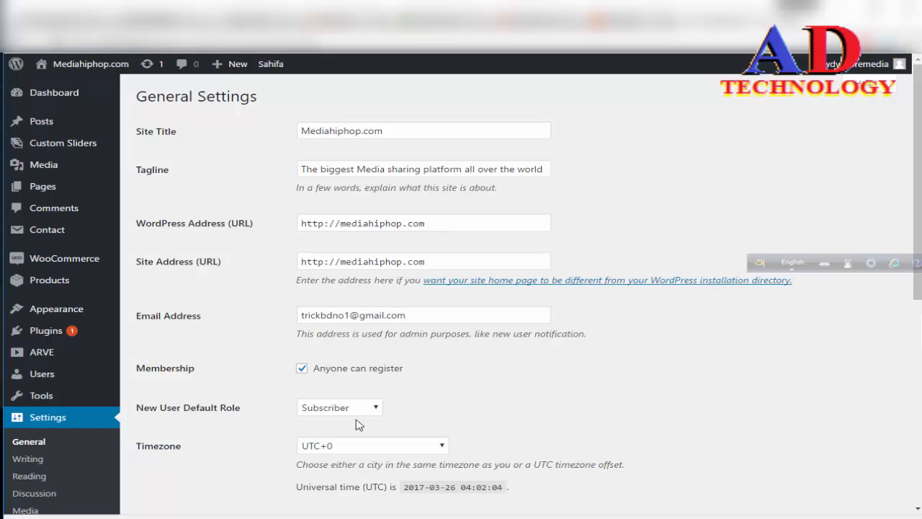
# Compare the domain in the WordPress Address (URL) with the alias listed in cPanel, and return to General Settings.
pyautogui.click(434, 224)
pyautogui.moveTo(433, 224); pyautogui.dragTo(340, 224)
pyautogui.click(617, 220)
pyautogui.click(502, 22)
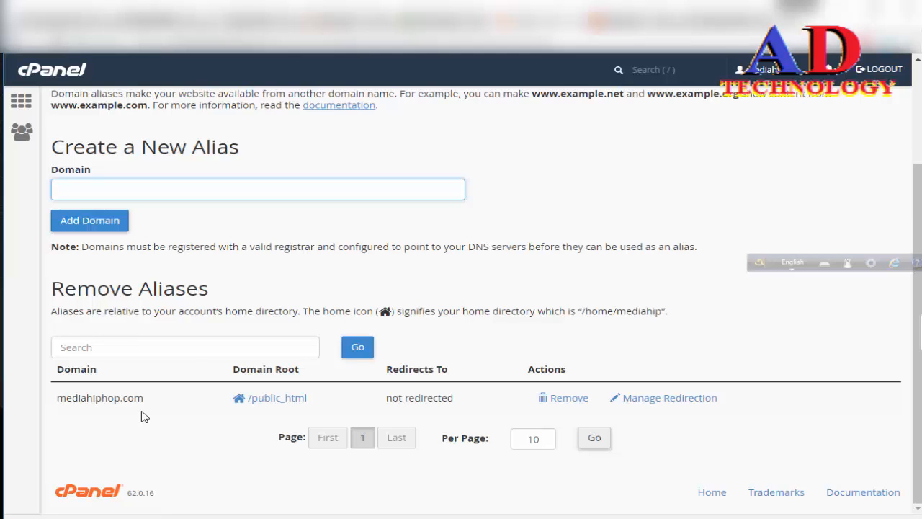
pyautogui.click(698, 20)
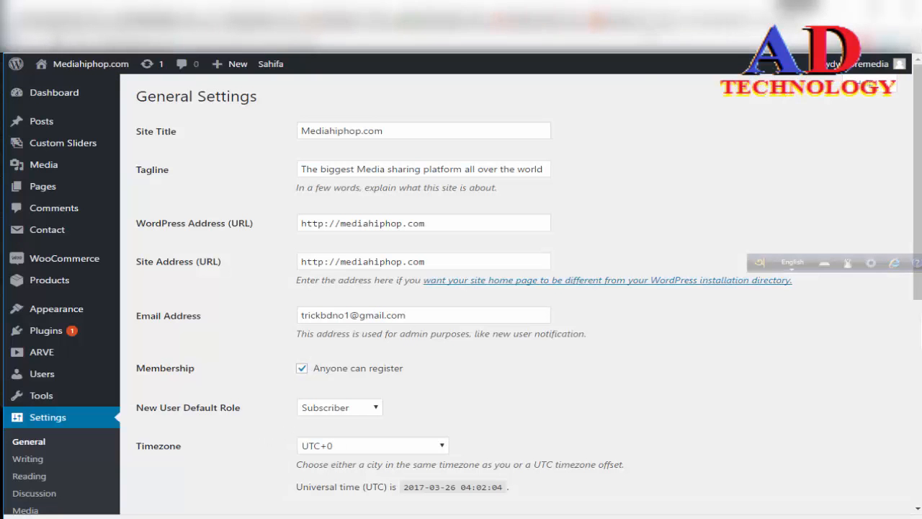
# Load the itdoctor24.com site in the browser tab showing the WordPress settings.
pyautogui.click(204, 40)
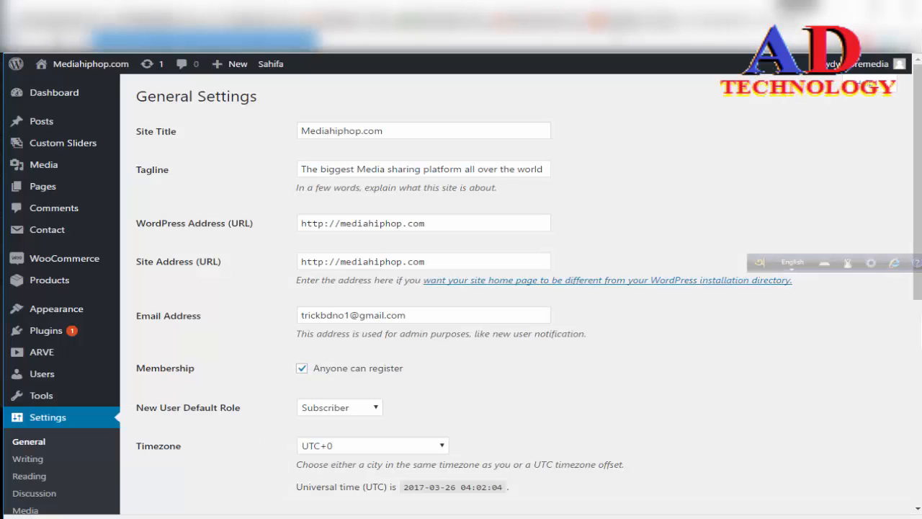
pyautogui.write('it')
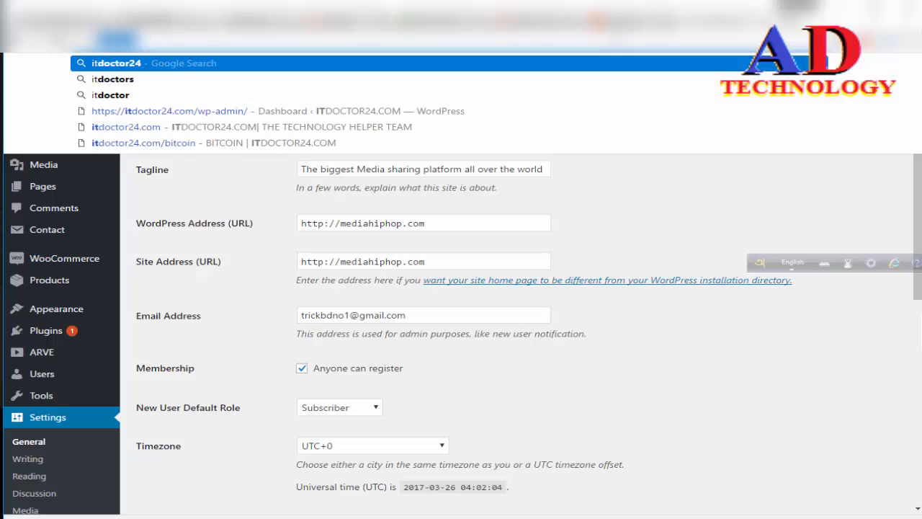
pyautogui.write('doctor24.')
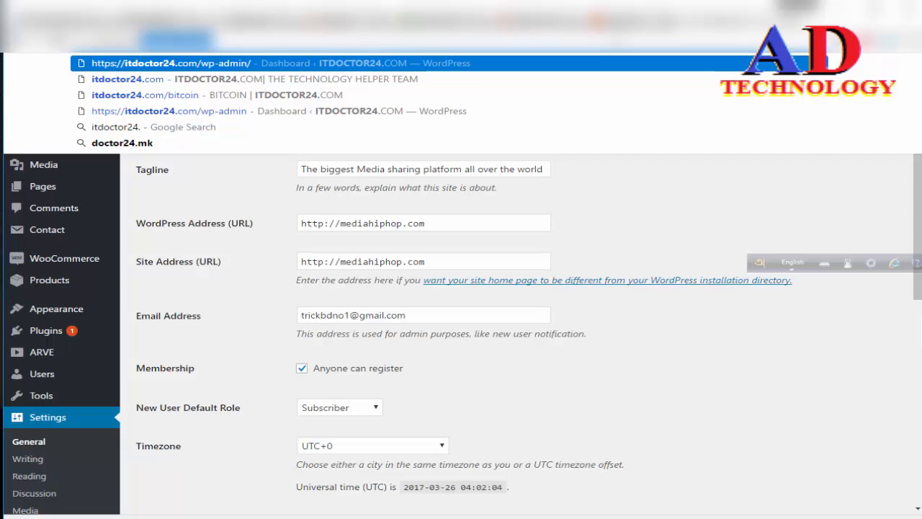
pyautogui.press('End')
pyautogui.press('BackSpace')
pyautogui.press('BackSpace')
pyautogui.press('BackSpace')
pyautogui.press('BackSpace')
pyautogui.press('BackSpace')
pyautogui.press('BackSpace')
pyautogui.press('BackSpace')
pyautogui.press('BackSpace')
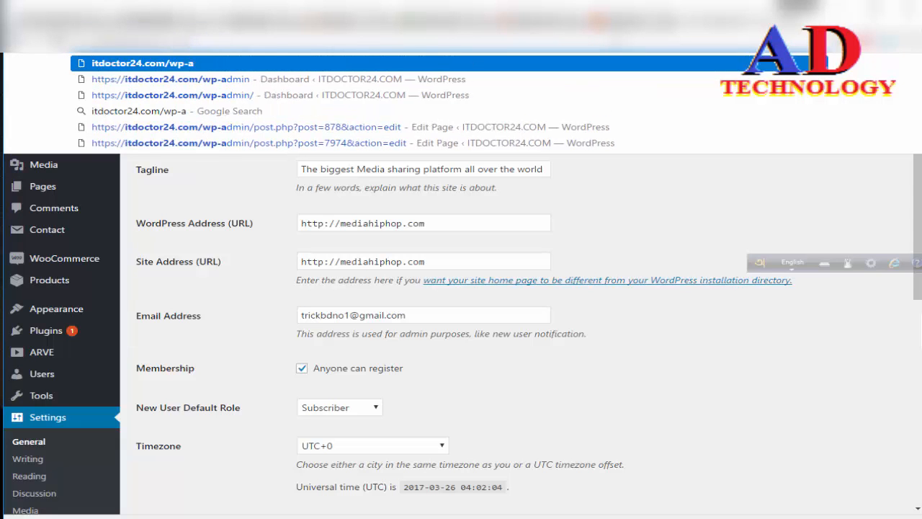
pyautogui.press('BackSpace')
pyautogui.press('Return')
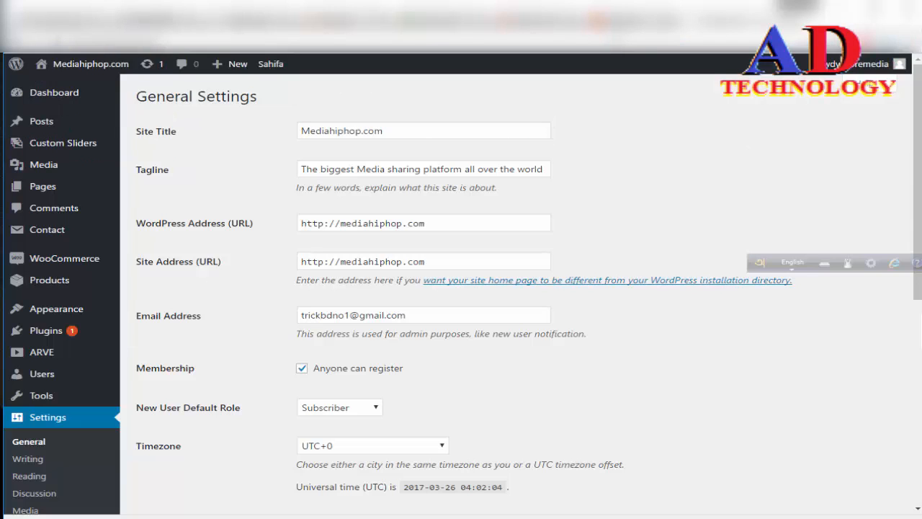